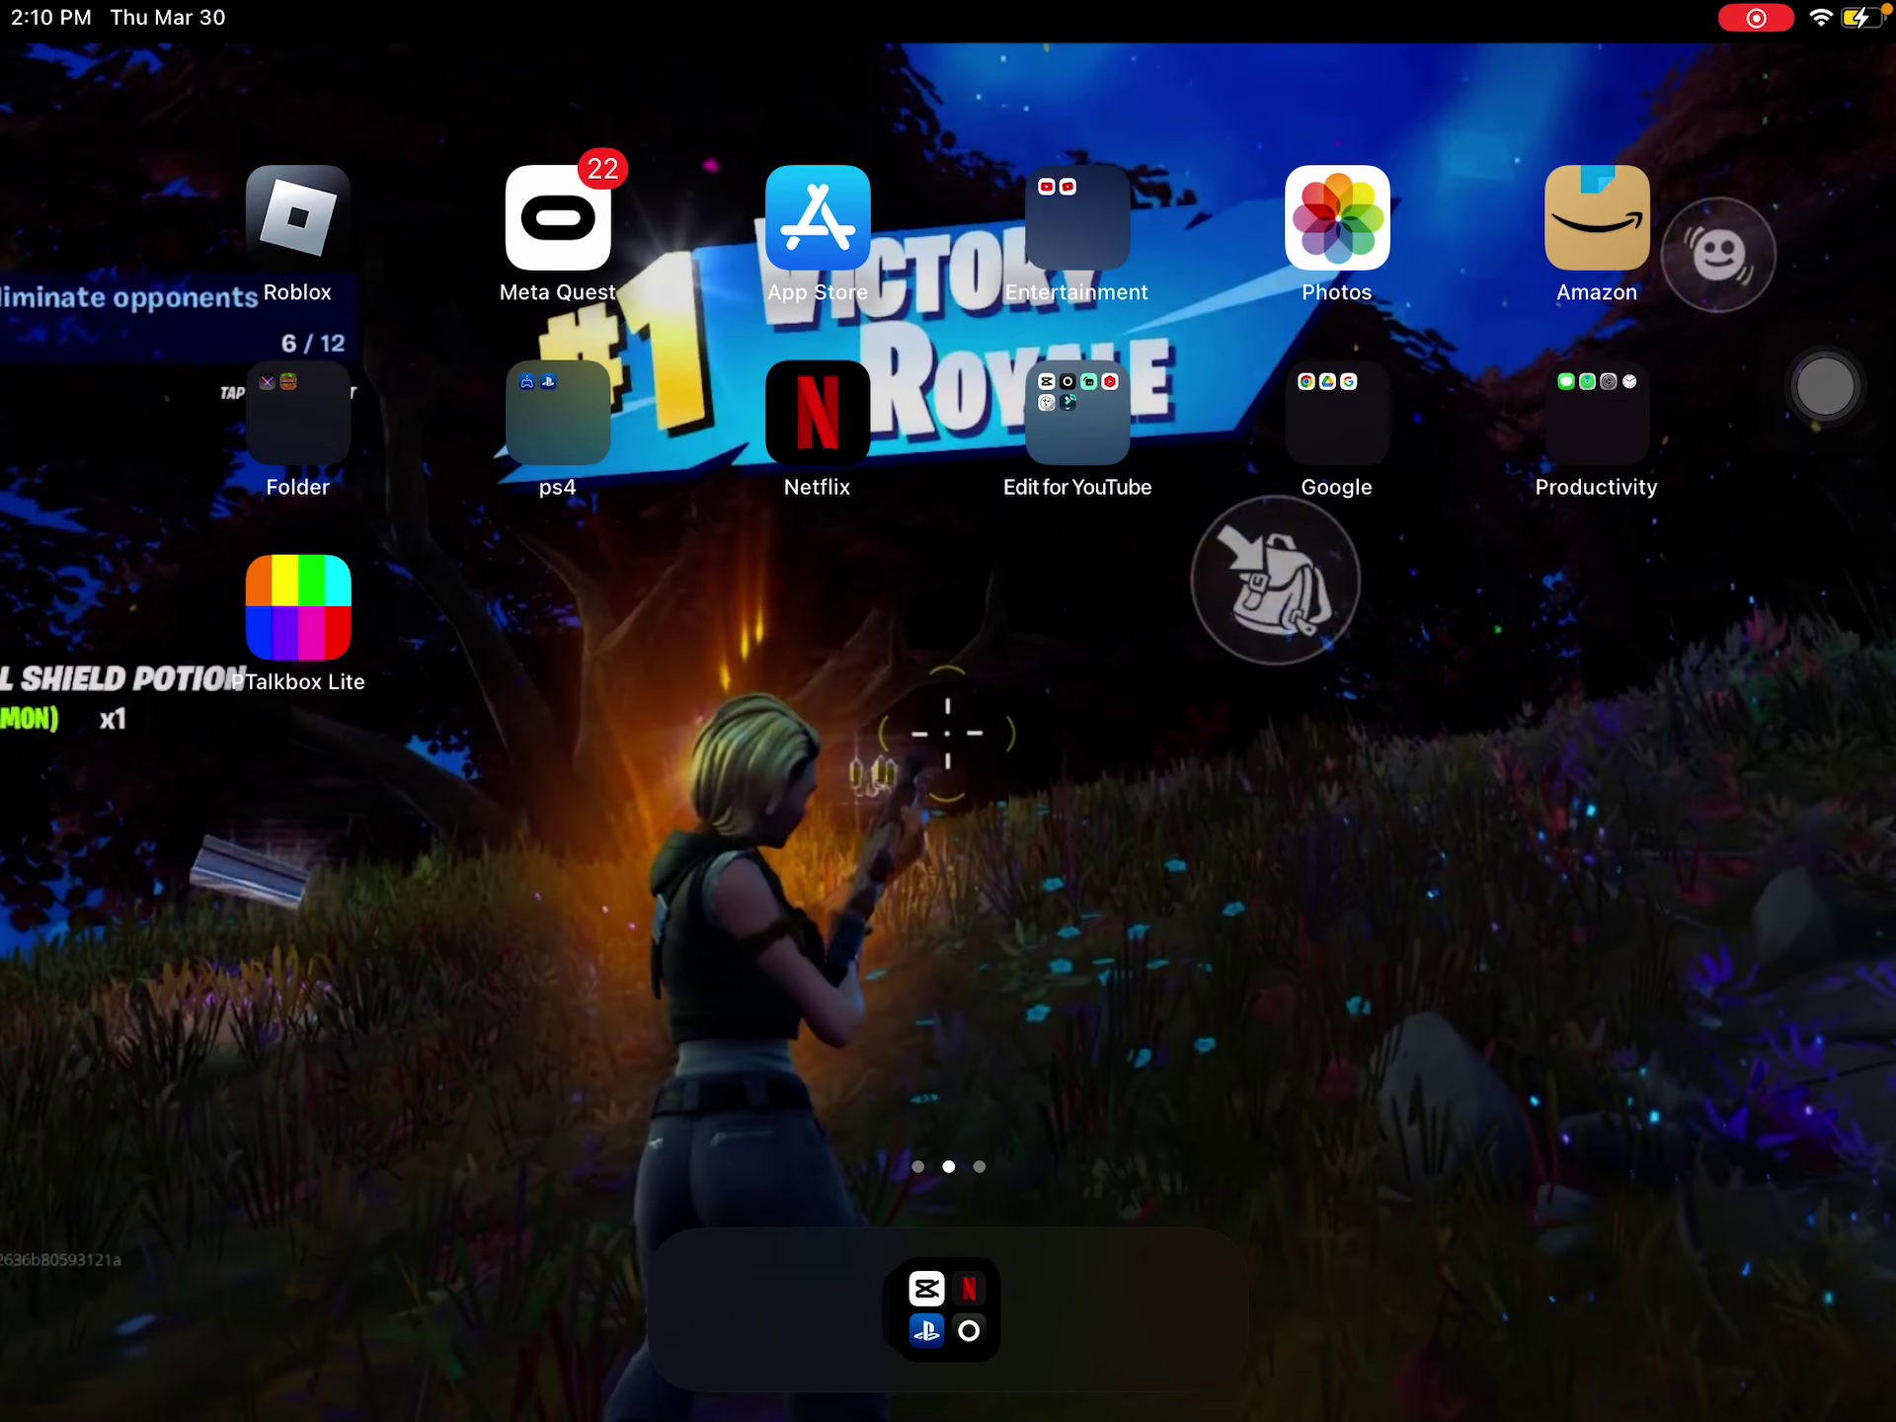
Swipe across the Home Screen to reach YouTube Studio's Gorilla Tag stream edit page
mouse_move(1333, 741)
left_mouse_down()
mouse_move(444, 741)
mouse_move(1333, 740)
left_mouse_up()
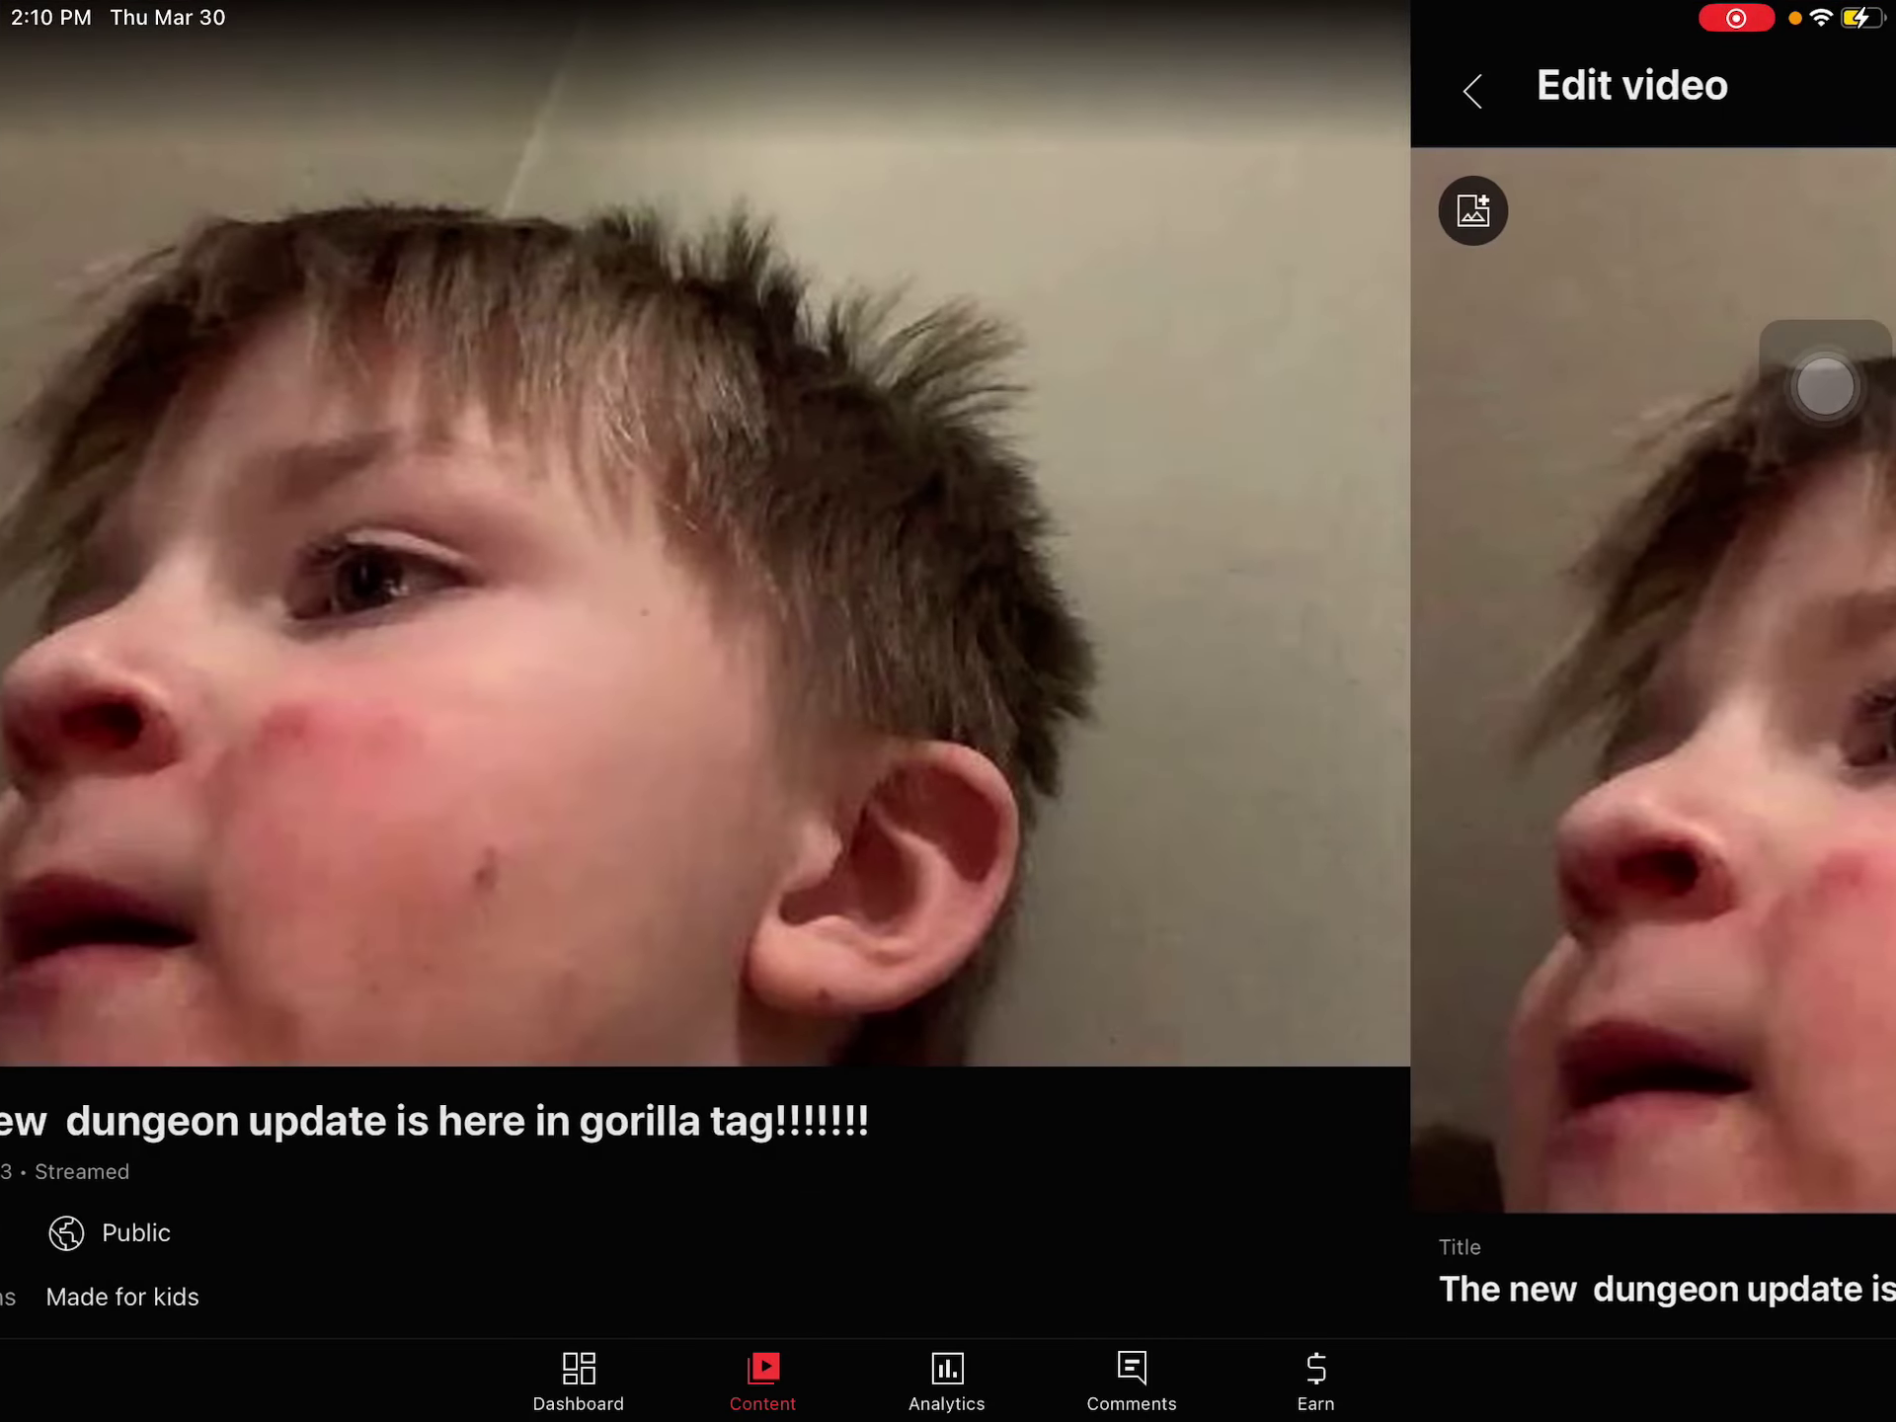
Leave Edit video and show the channel's VIDEOS list
left_click(74, 89)
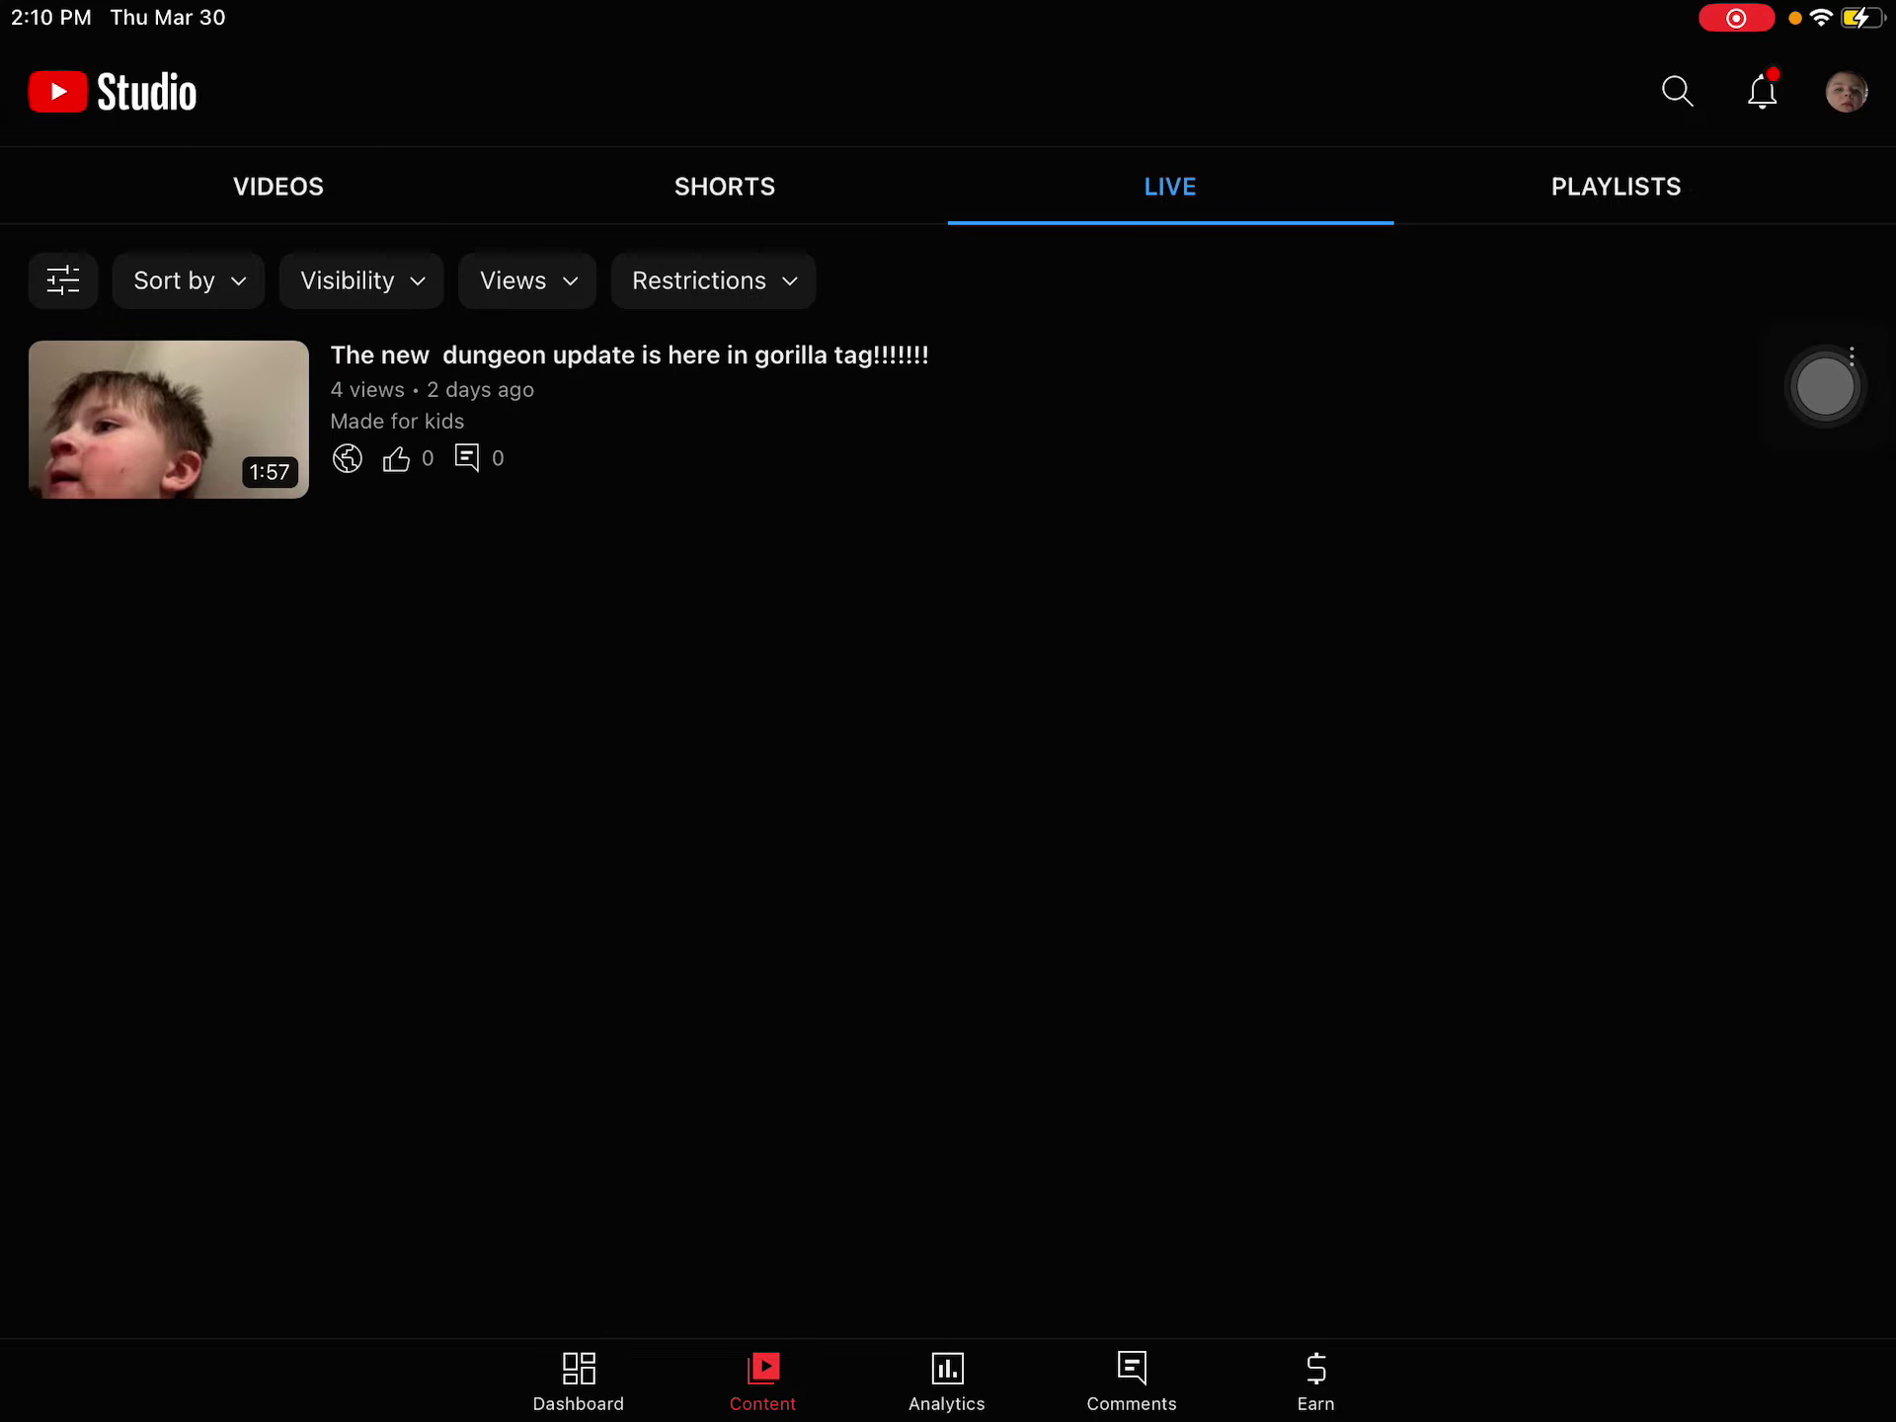
left_click(278, 185)
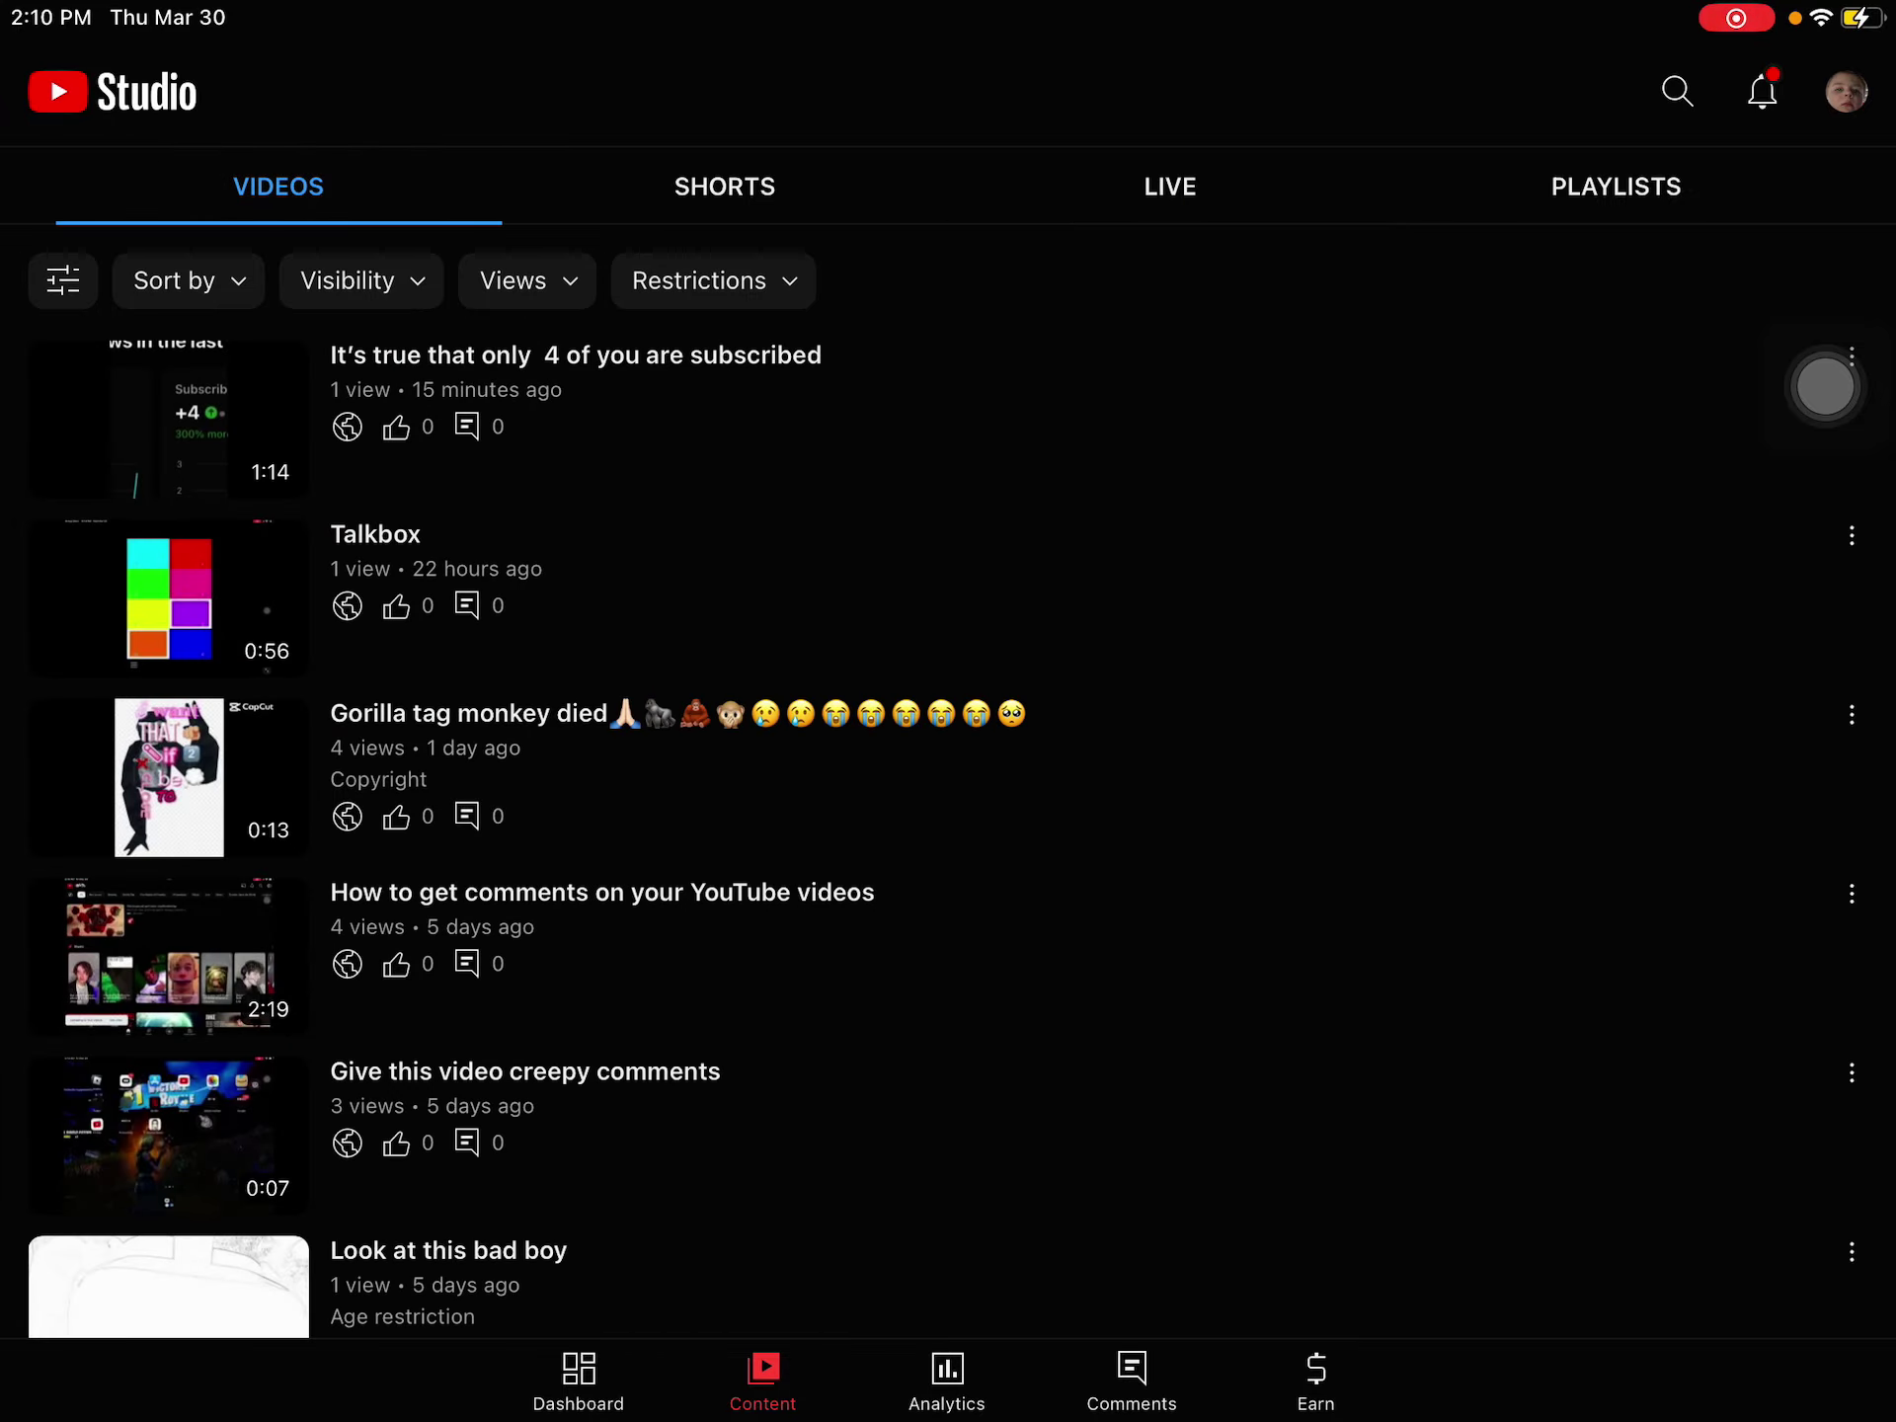
scroll(948, 829, "down", 5)
scroll(948, 829, "down", 3)
scroll(949, 829, "up", 5)
scroll(949, 830, "up", 2)
scroll(949, 830, "down", 2)
scroll(948, 829, "down", 3)
scroll(948, 829, "down", 4)
scroll(948, 830, "down", 5)
scroll(949, 830, "down", 2)
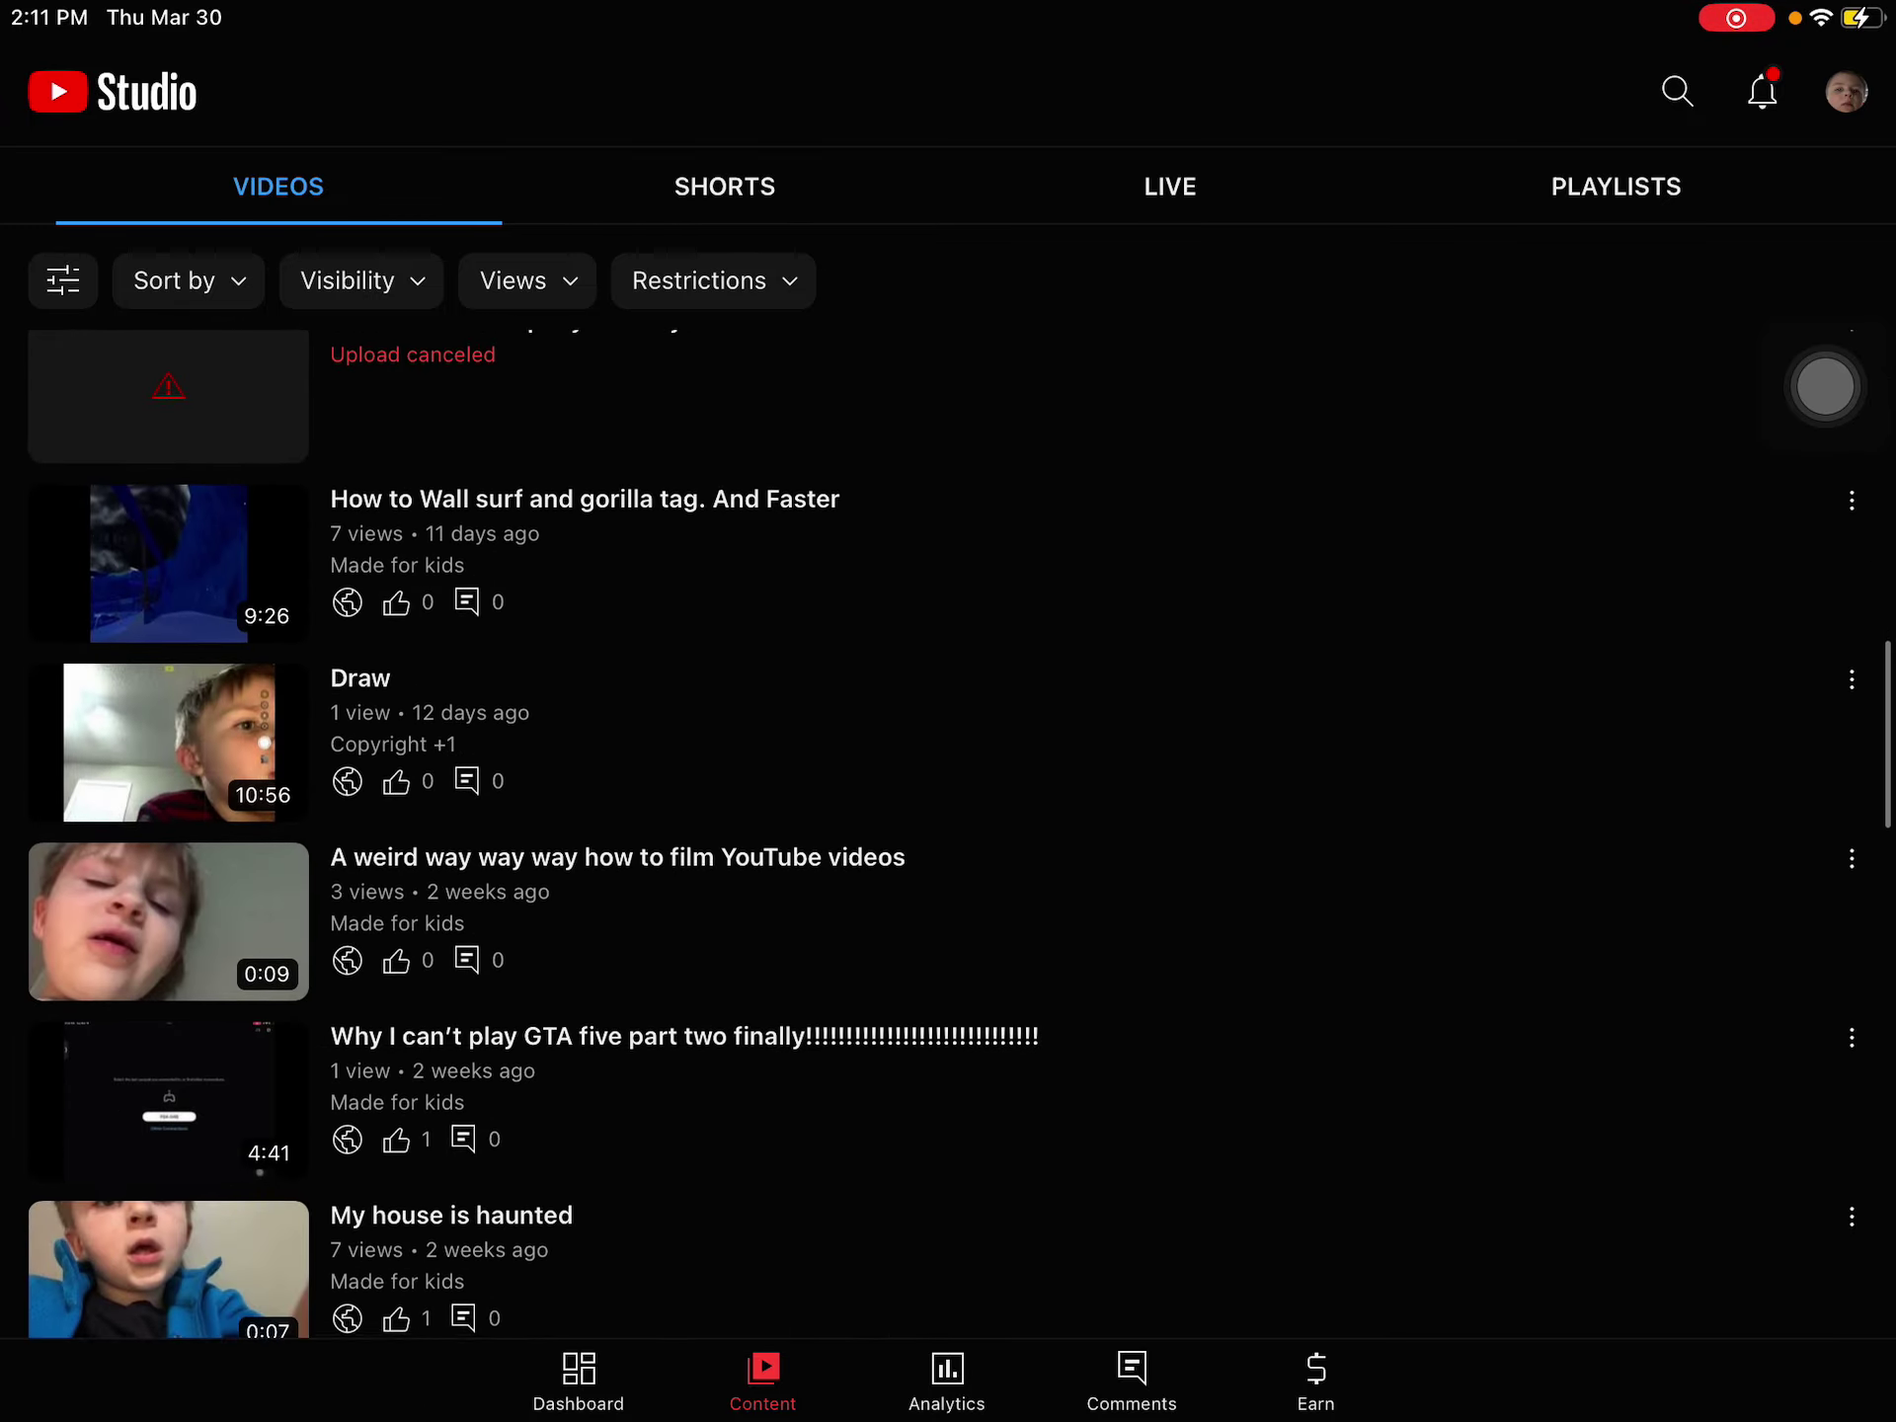
Switch to the SHORTS tab to find the 'Horrifying, gorilla tag monkey' short
left_click(725, 186)
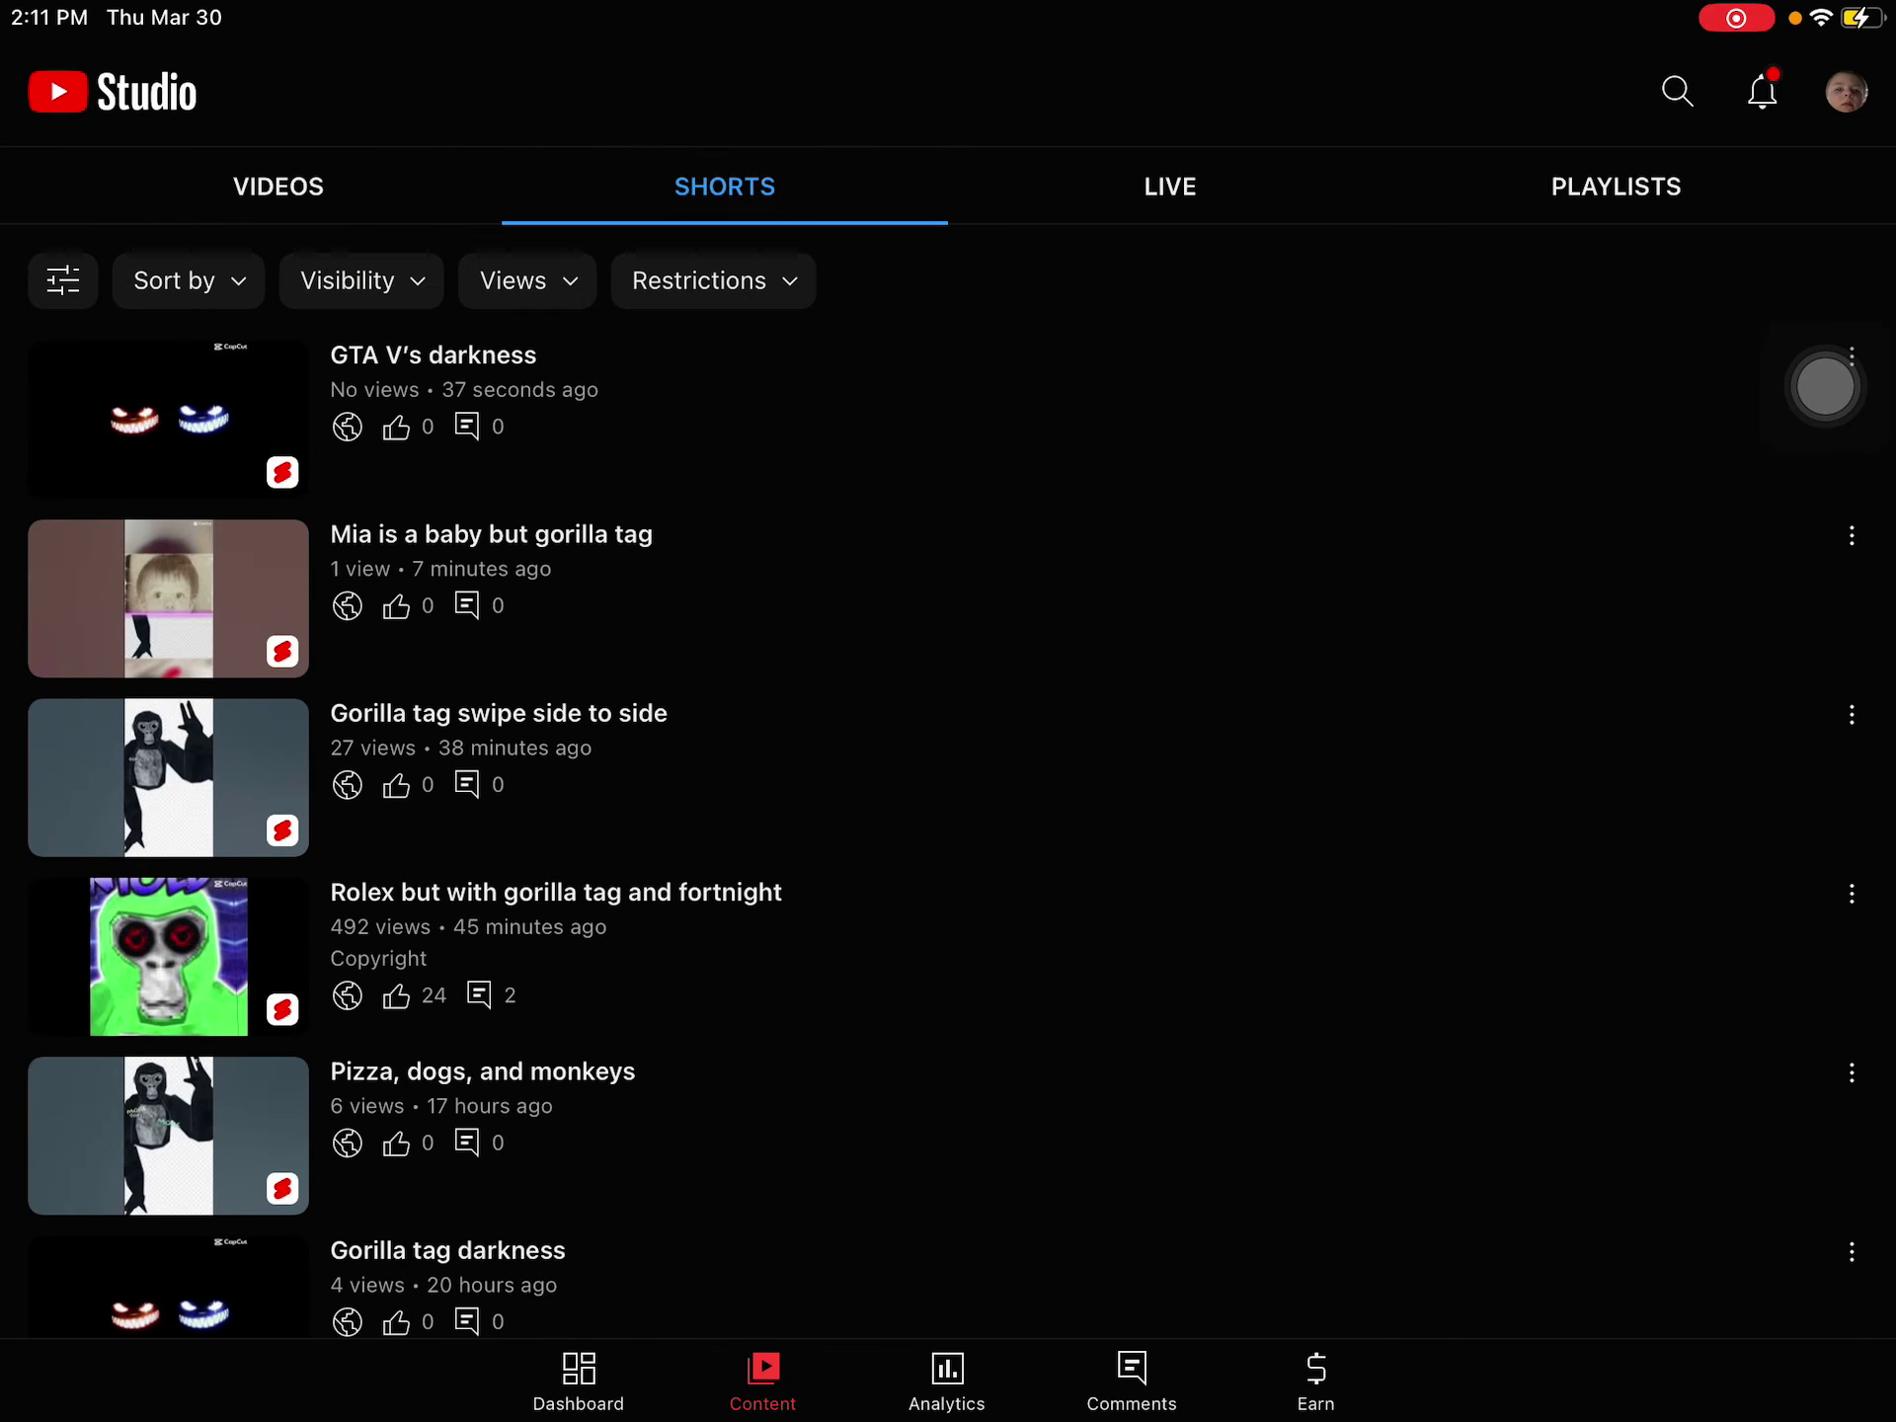
scroll(948, 830, "down", 4)
scroll(948, 829, "down", 3)
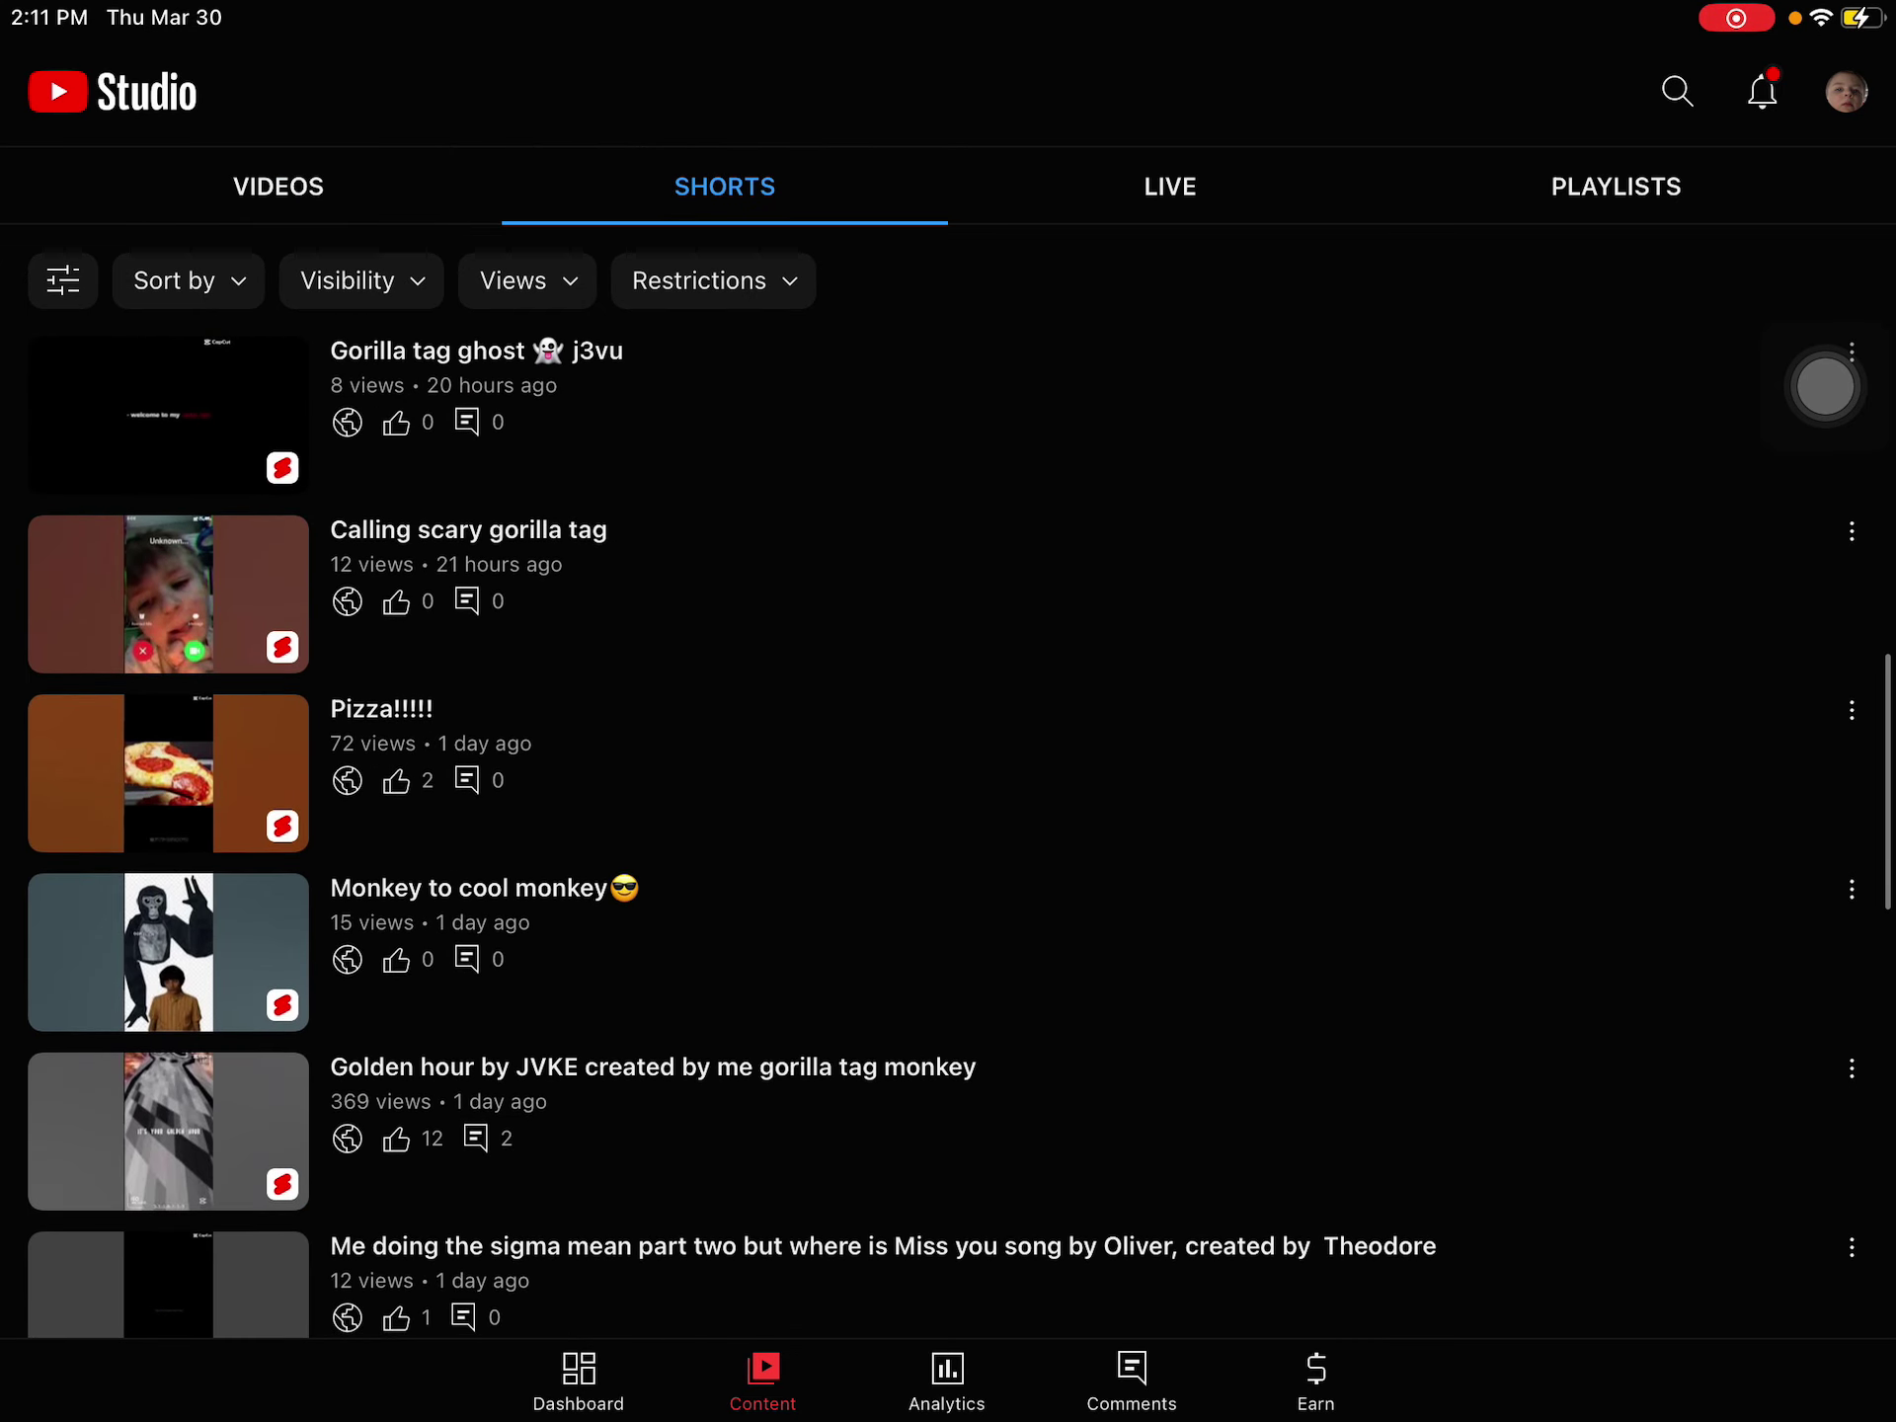
scroll(949, 829, "up", 3)
scroll(949, 829, "up", 2)
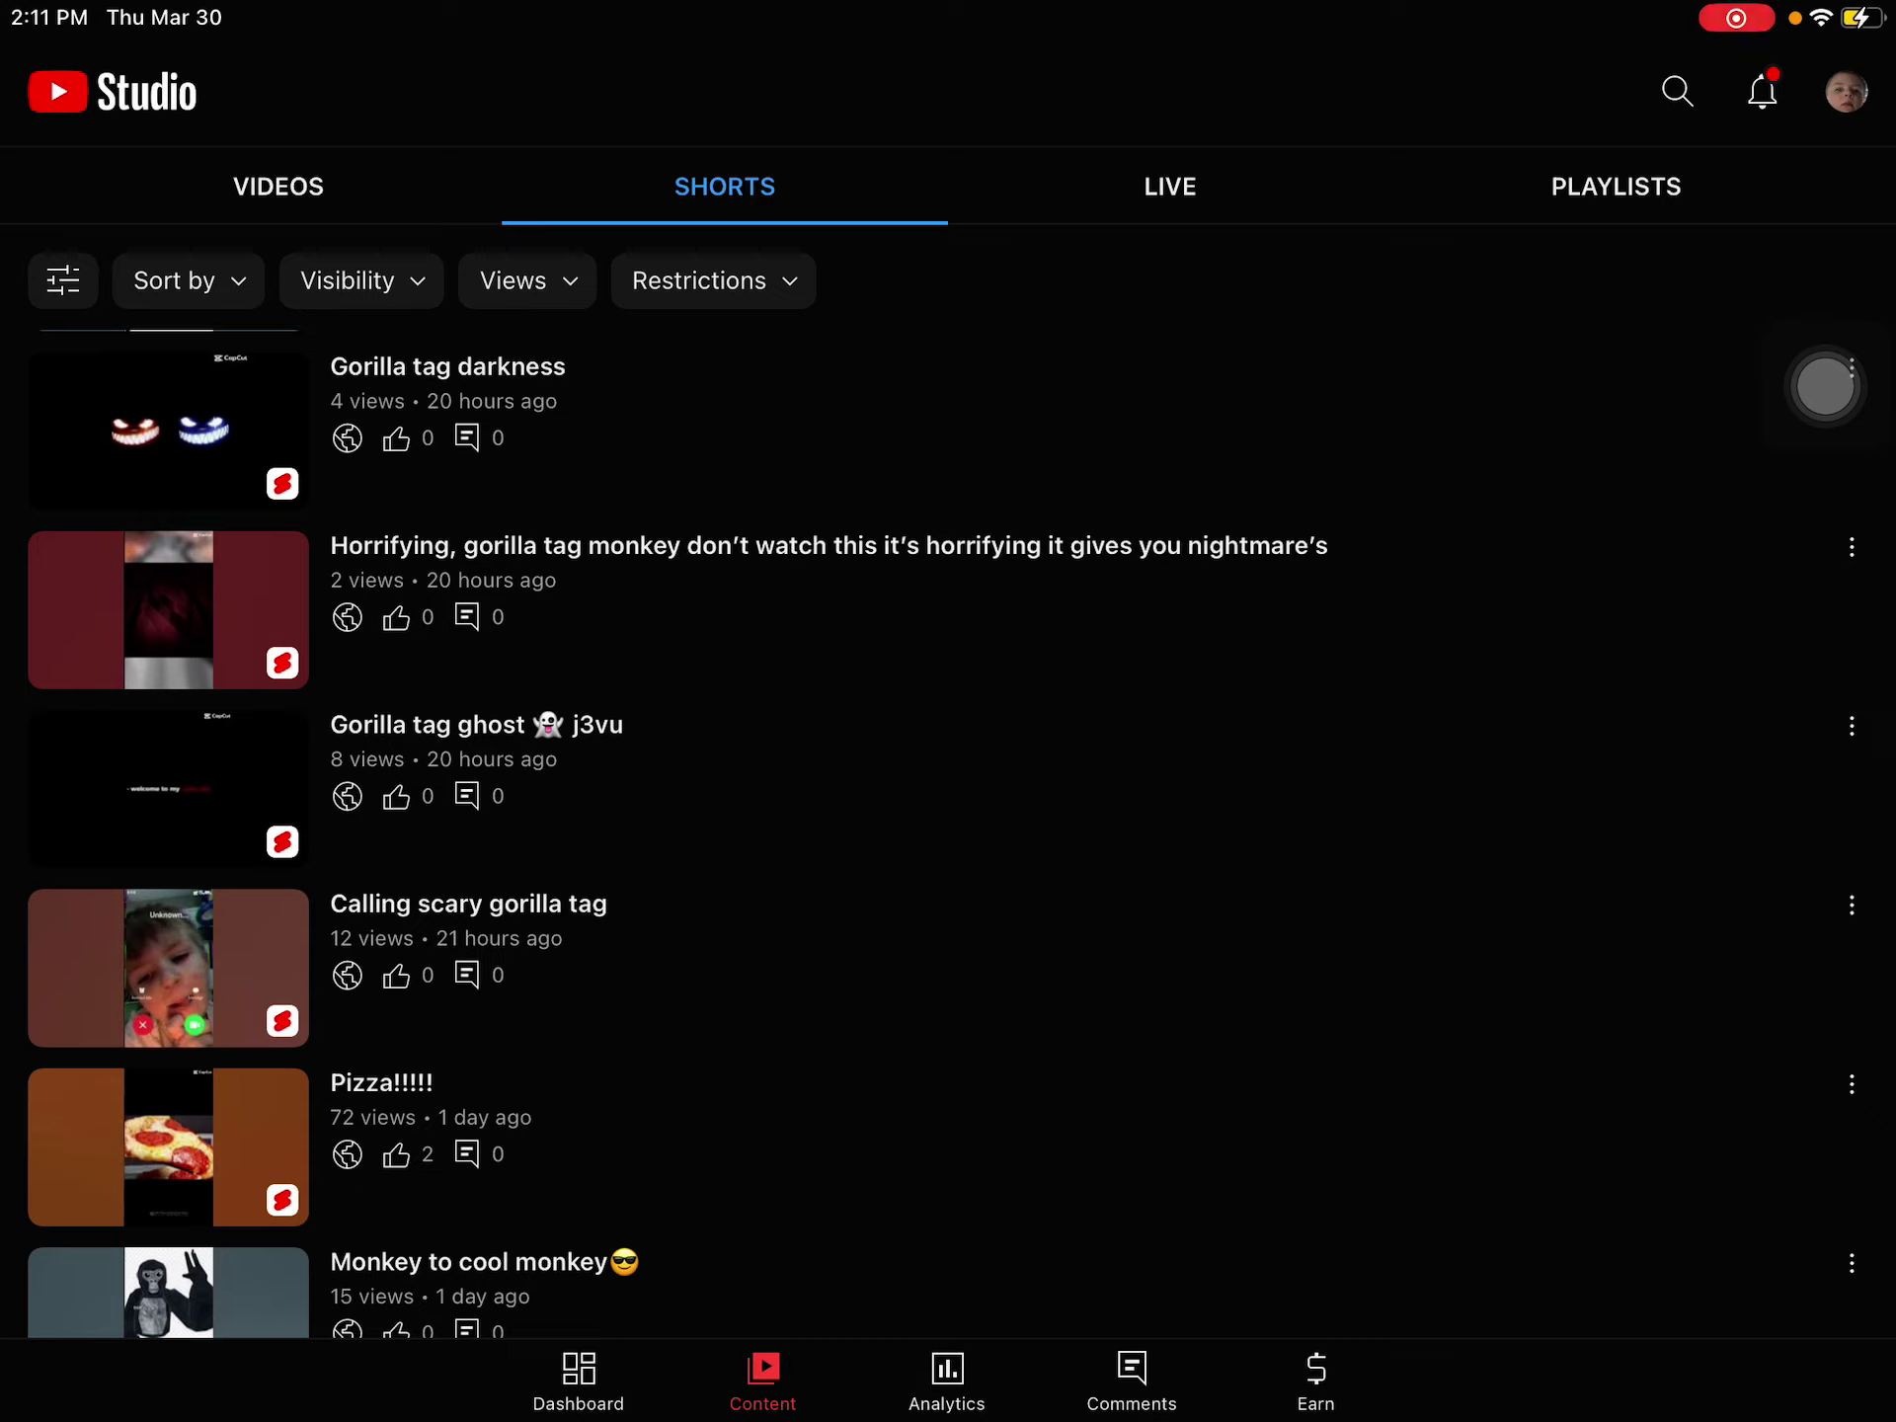
Delete the 'Horrifying, gorilla tag monkey' short via its ⋮ menu, confirming DELETE FROM YOUTUBE
left_click(1850, 369)
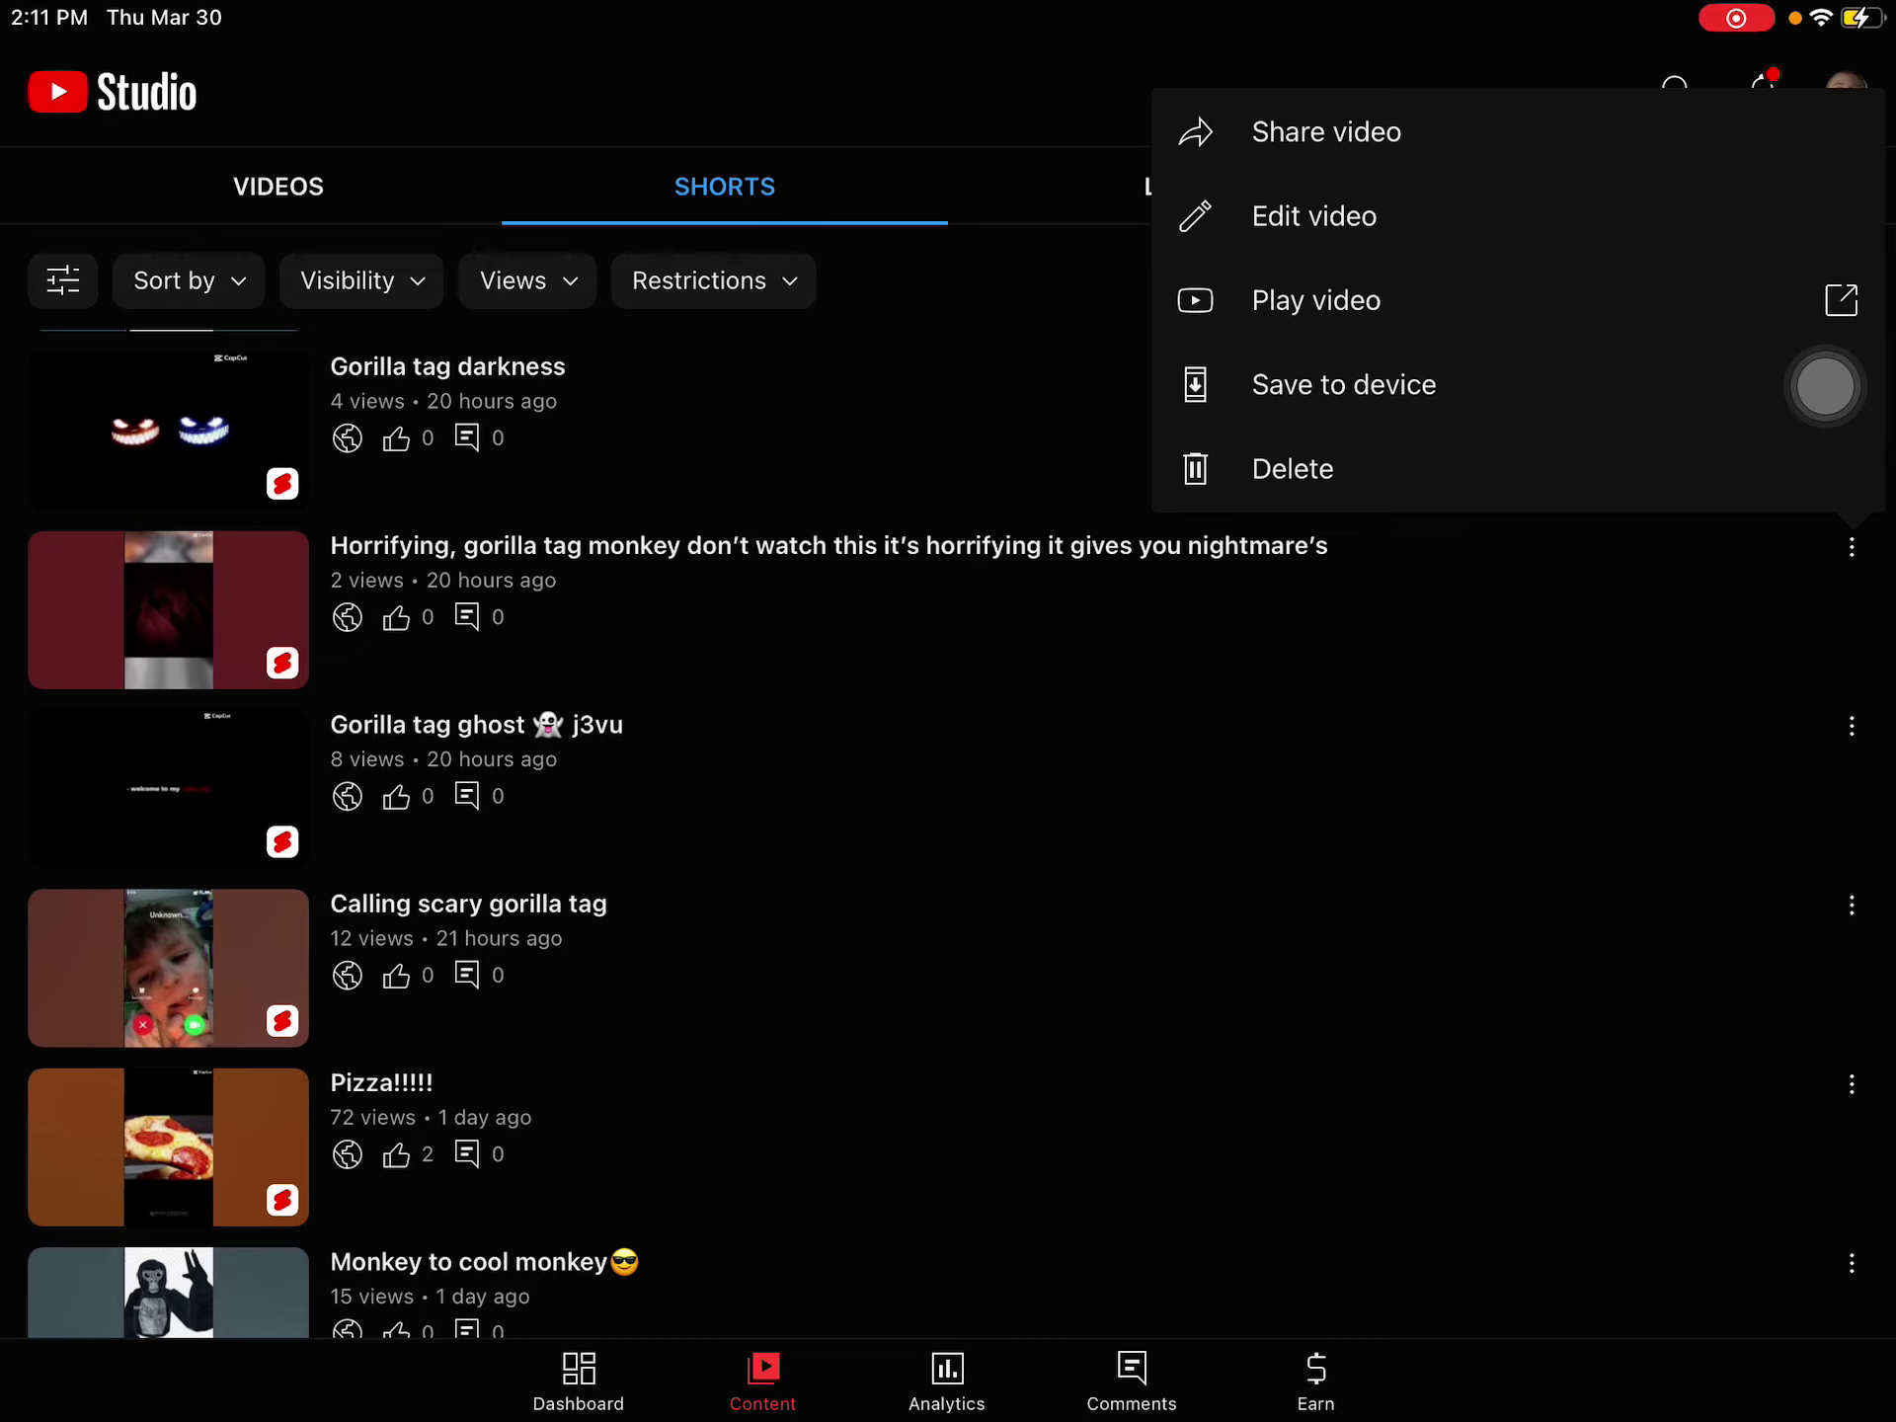
left_click(1294, 468)
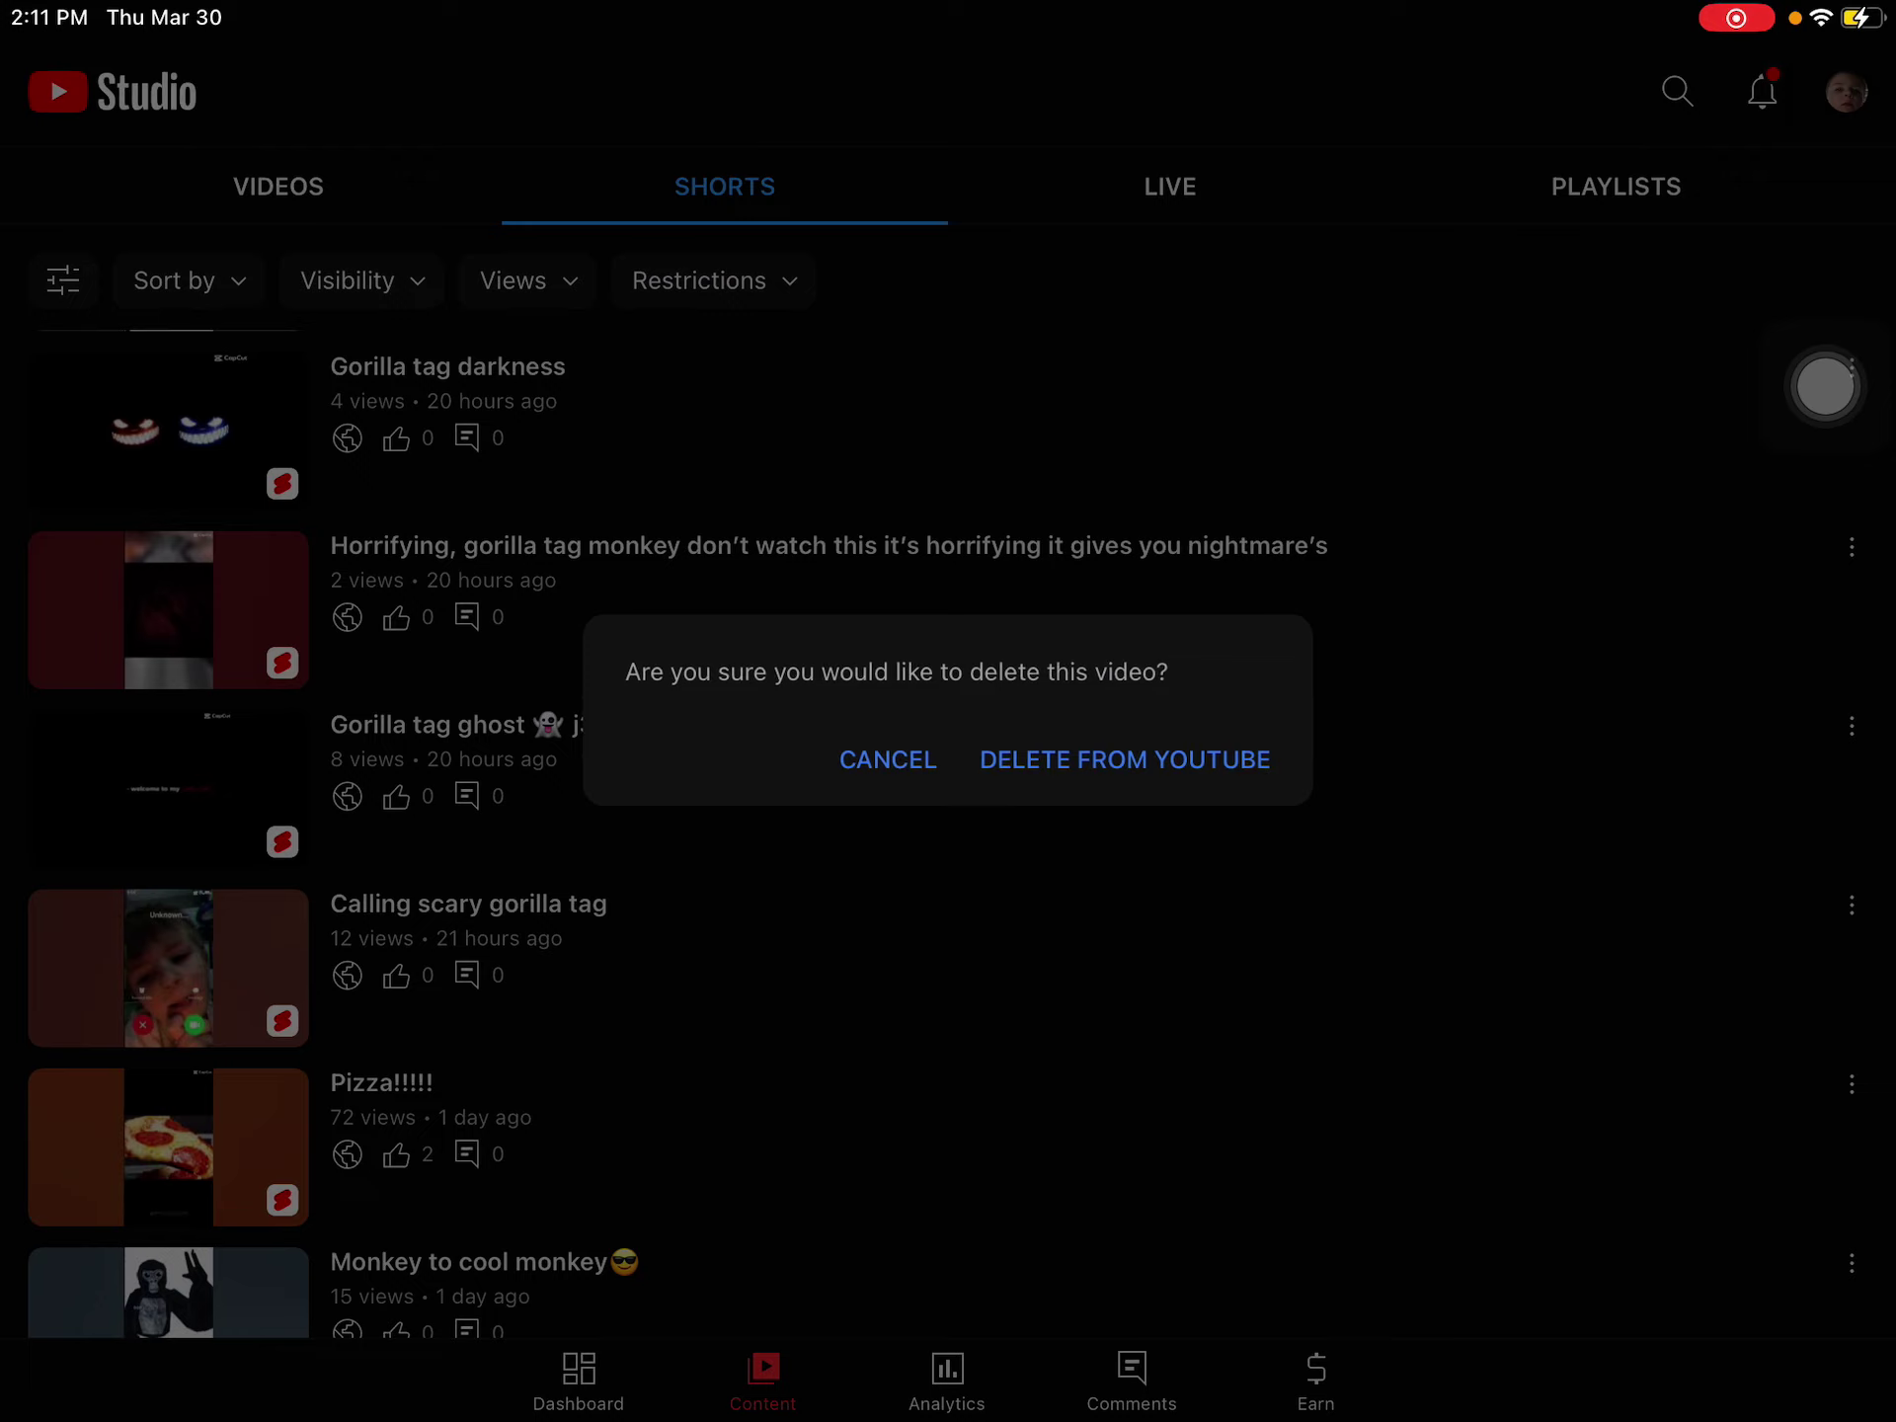
left_click(1125, 759)
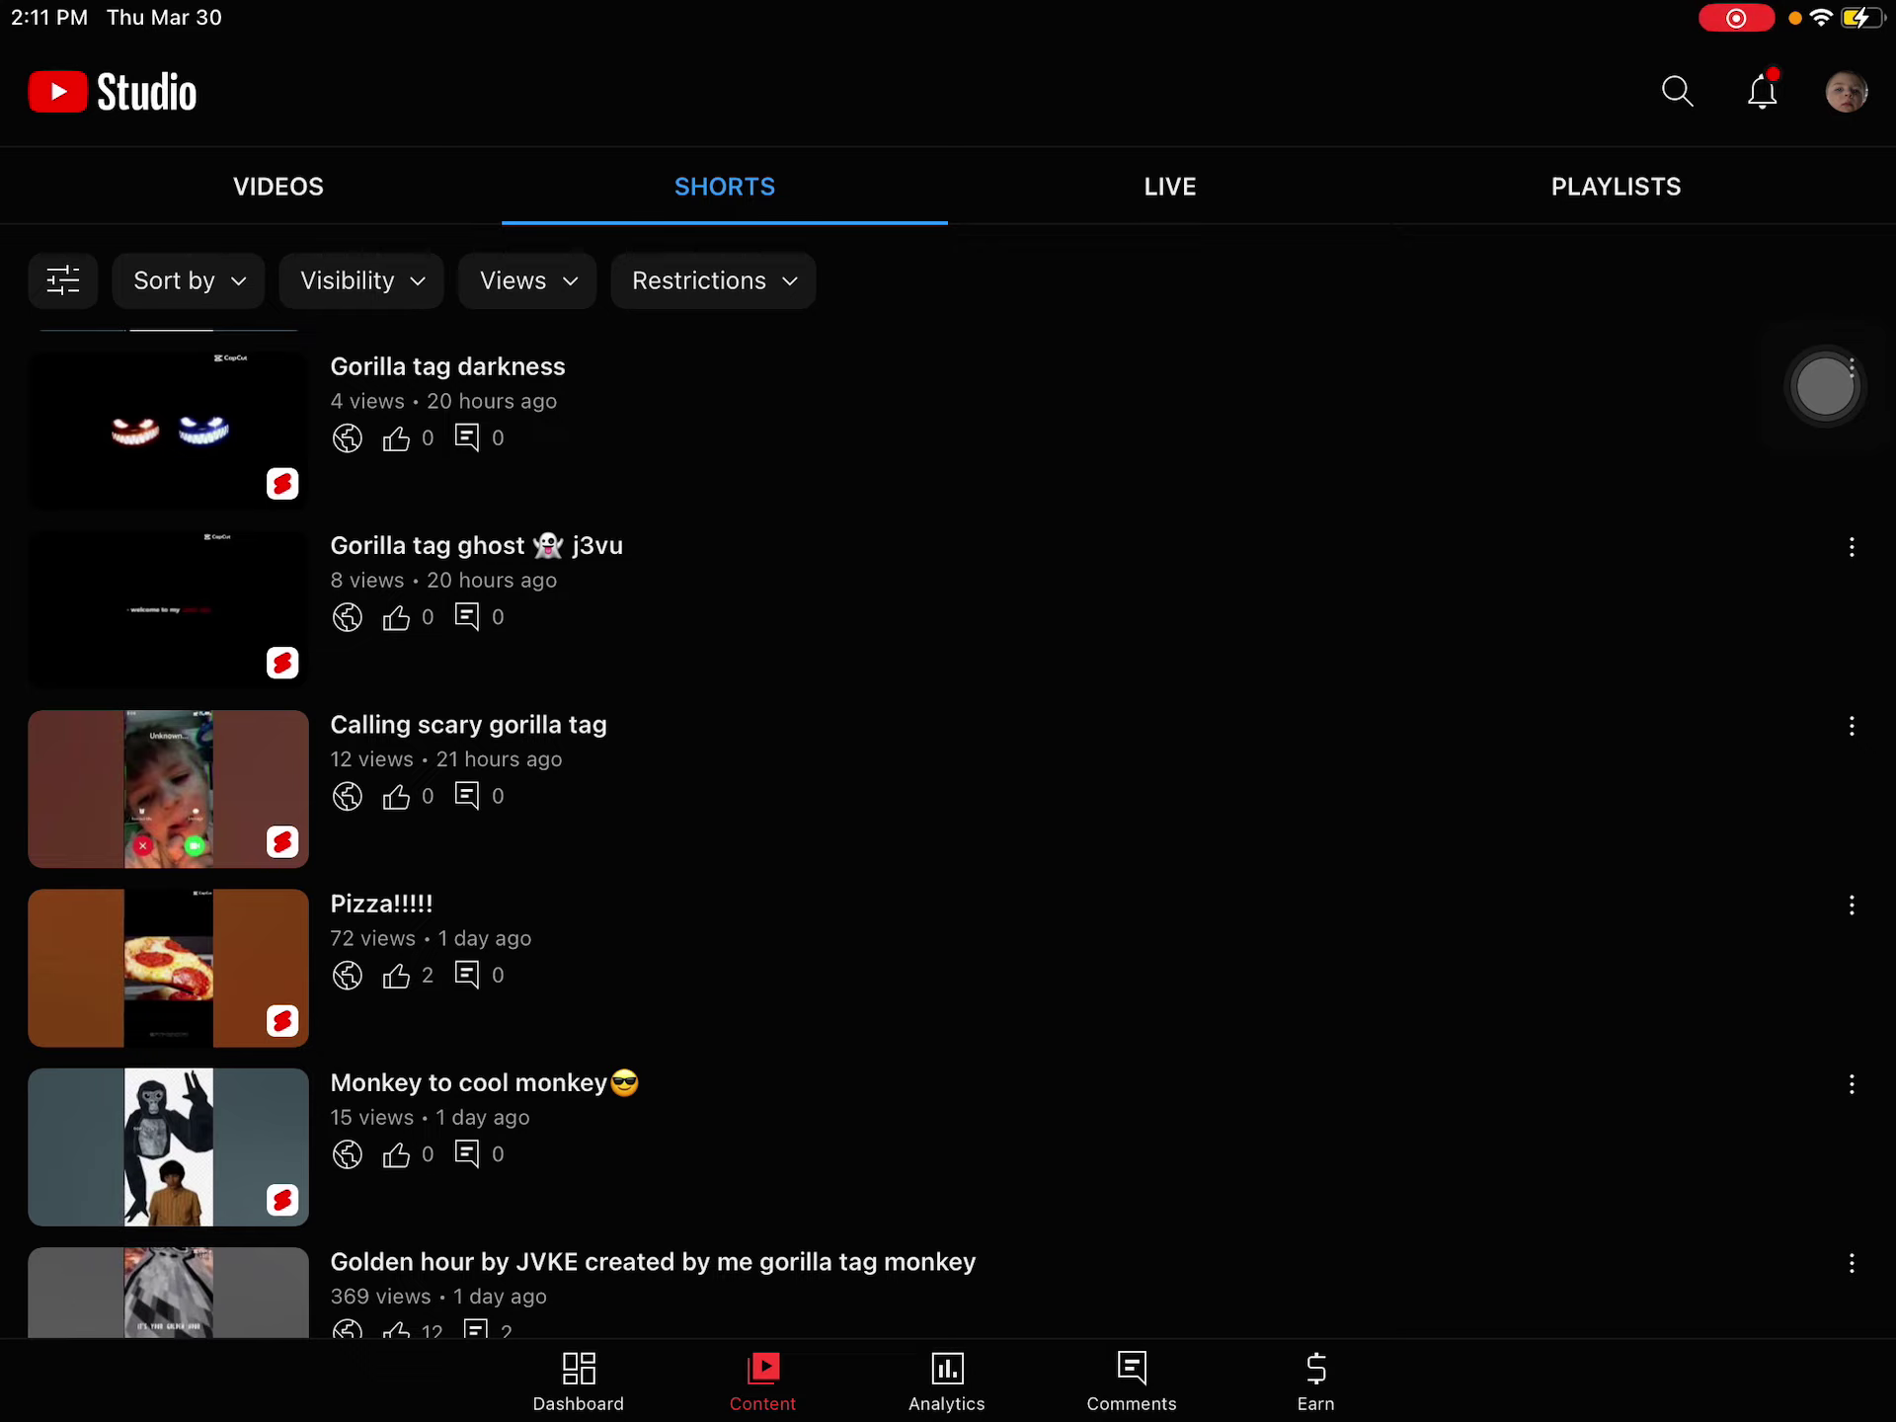
scroll(949, 830, "up", 5)
Swipe down from the top-right corner to show Control Center over the Shorts list
left_click_drag(1825, 6, 1826, 385)
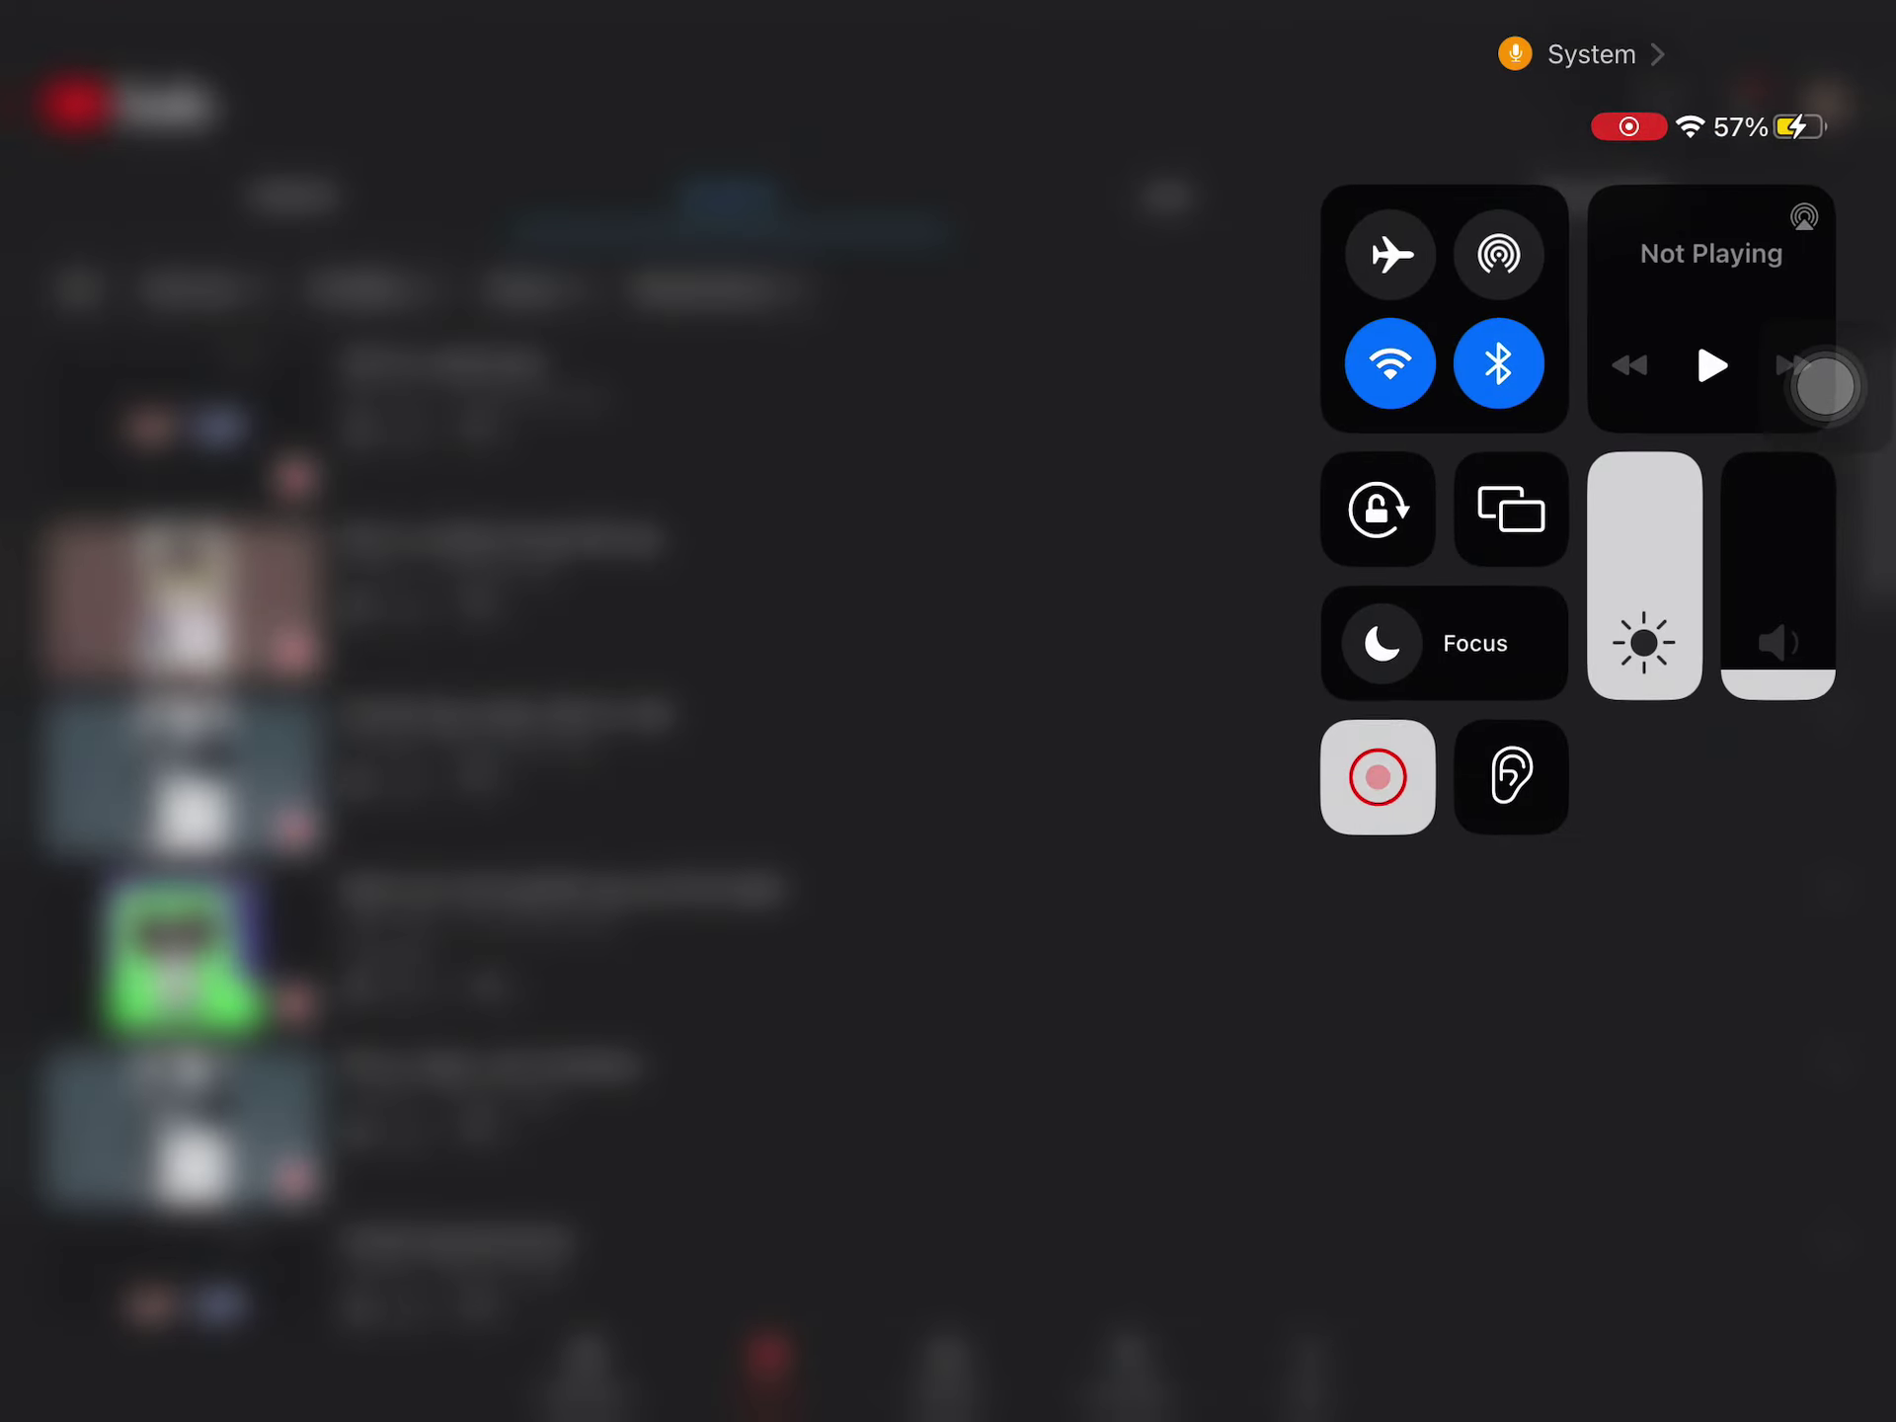